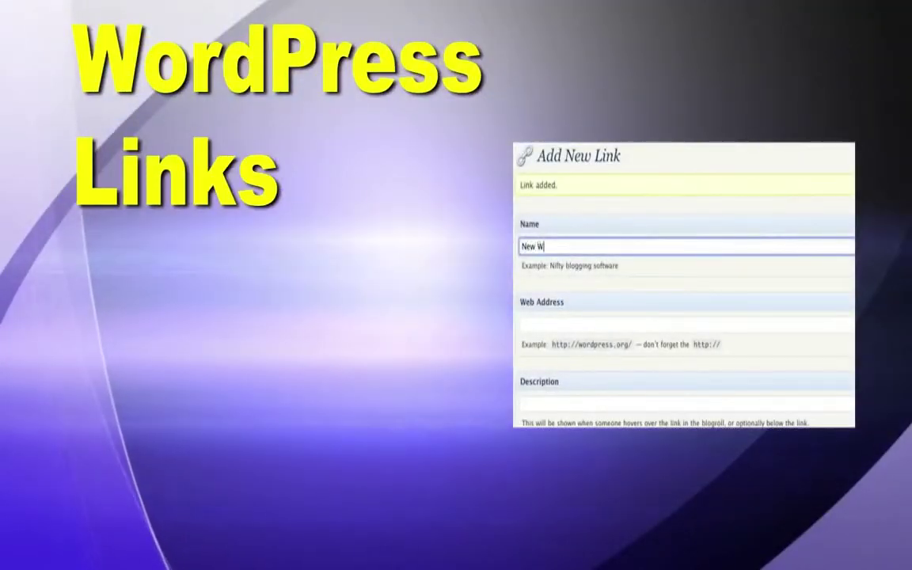
{"action": "type", "text": "ite Link"}
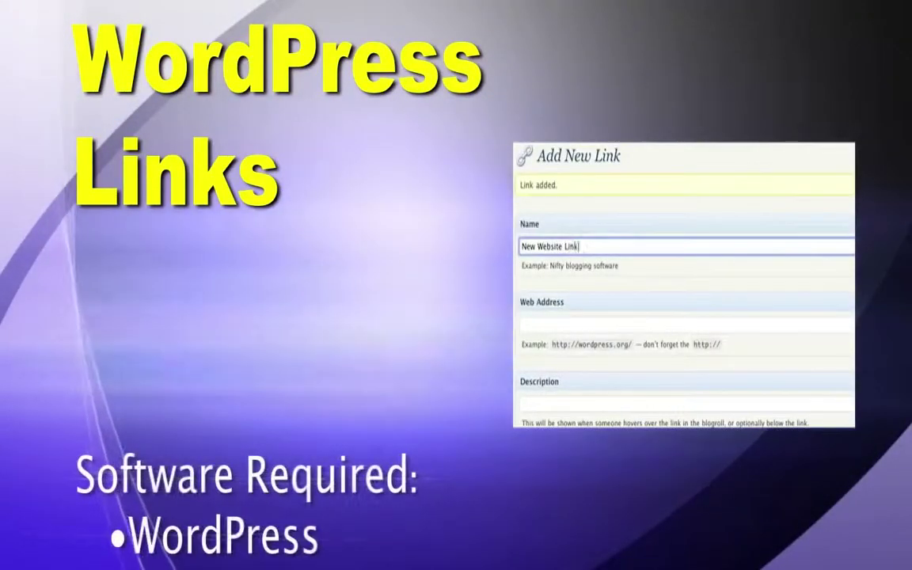
{"action": "left_click", "coordinate": [686, 324]}
{"action": "type", "text": "http://"}
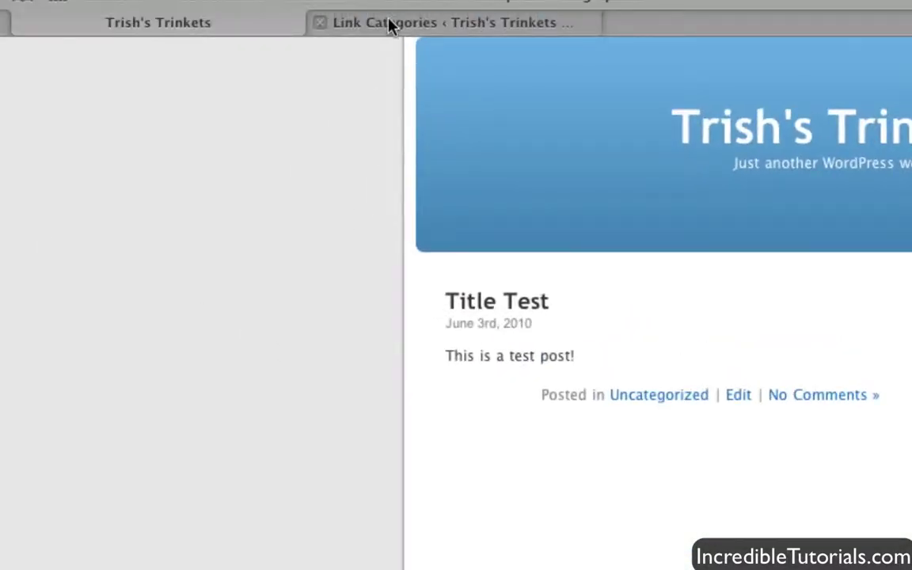
Step: Visit Link Categories and the full links list, check the live Blogroll, then return to Edit Links
{"action": "left_click", "coordinate": [389, 24]}
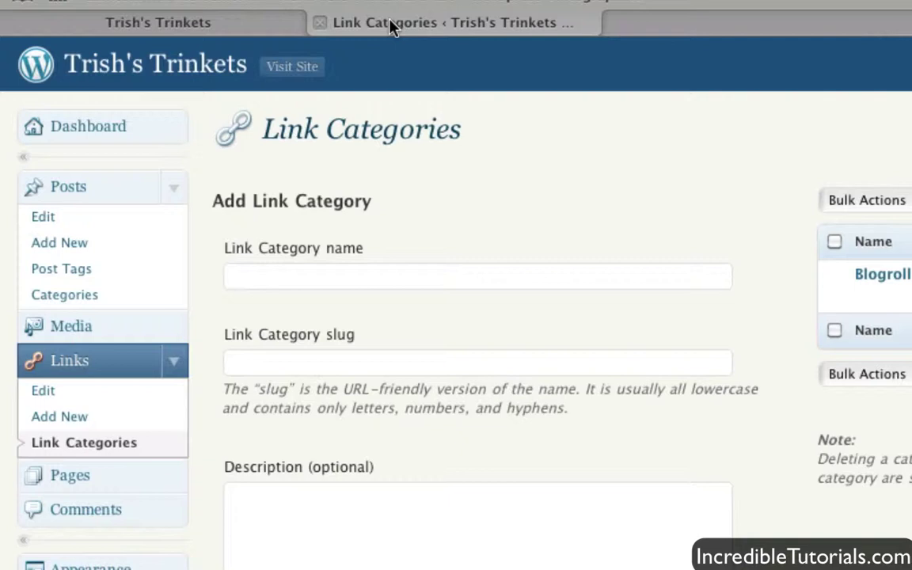
{"action": "left_click", "coordinate": [85, 368]}
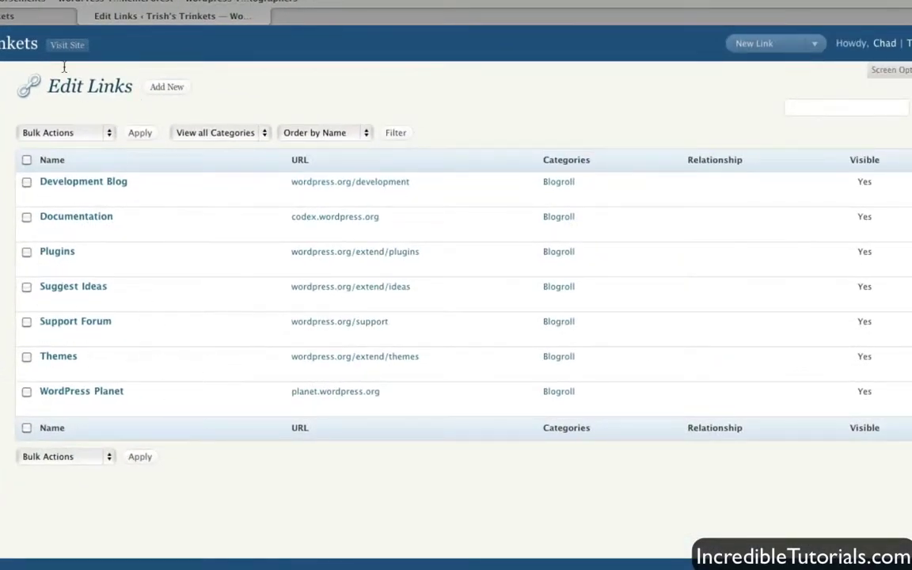
{"action": "left_click", "coordinate": [19, 16]}
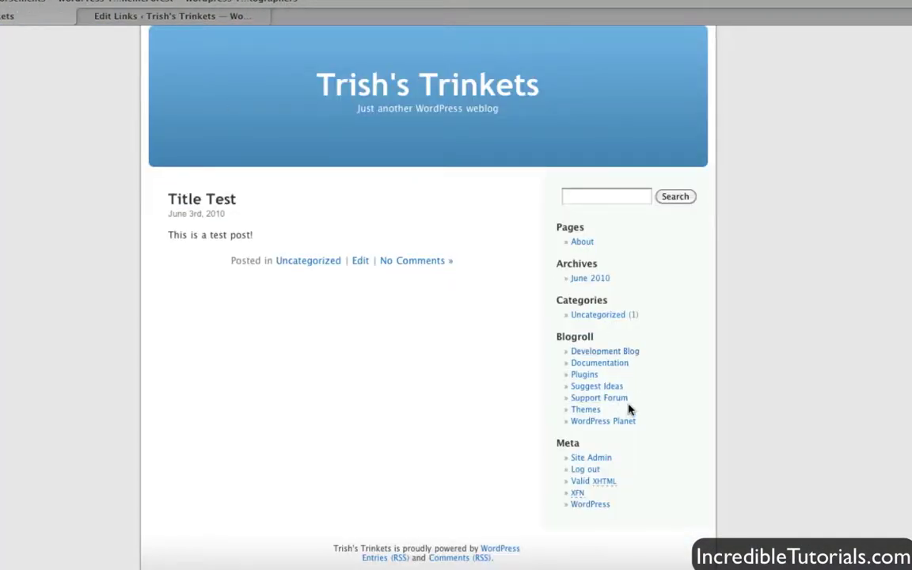
{"action": "left_click", "coordinate": [197, 15]}
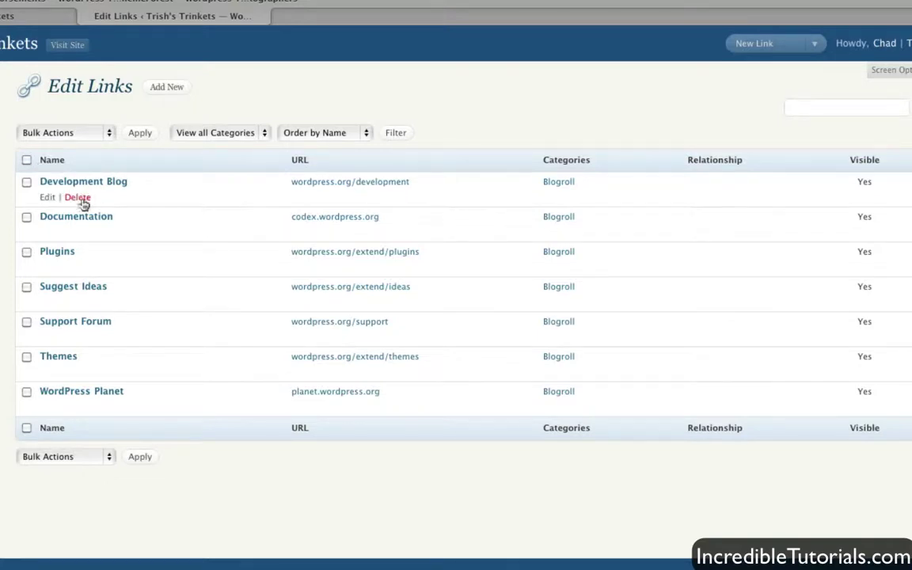
Step: Delete and confirm Development Blog, Plugins, Support Forum, WordPress Planet, Suggest Ideas and Documentation links
{"action": "left_click", "coordinate": [80, 198]}
{"action": "left_click", "coordinate": [479, 180]}
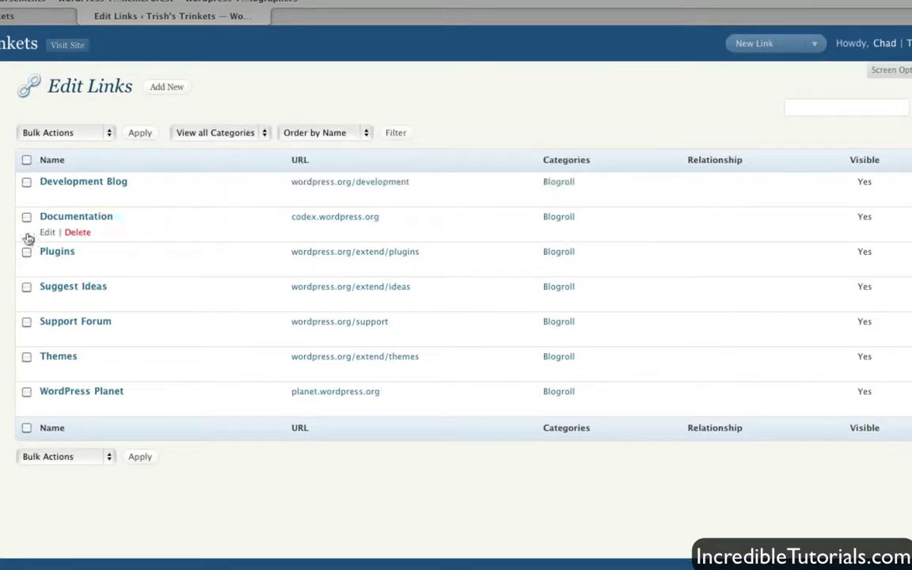
{"action": "left_click", "coordinate": [77, 232]}
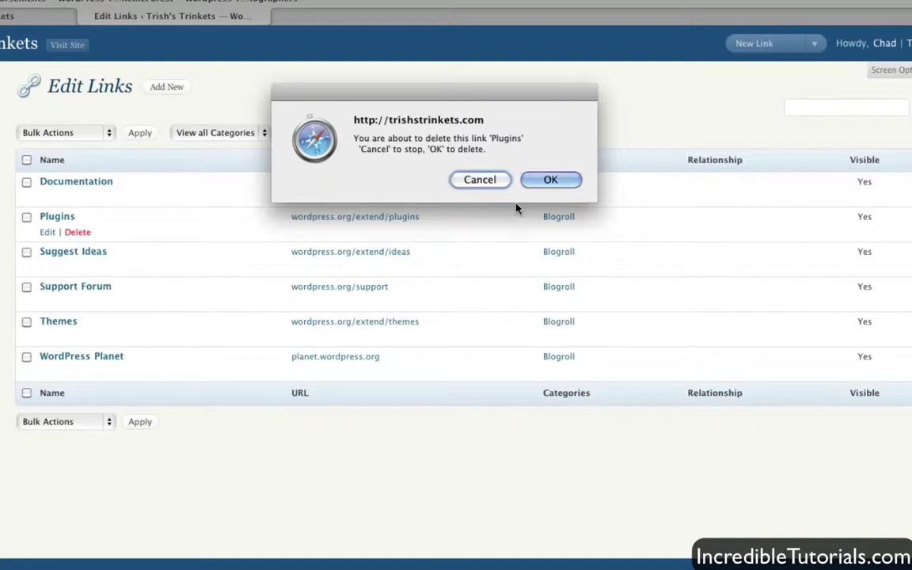
{"action": "left_click", "coordinate": [540, 179]}
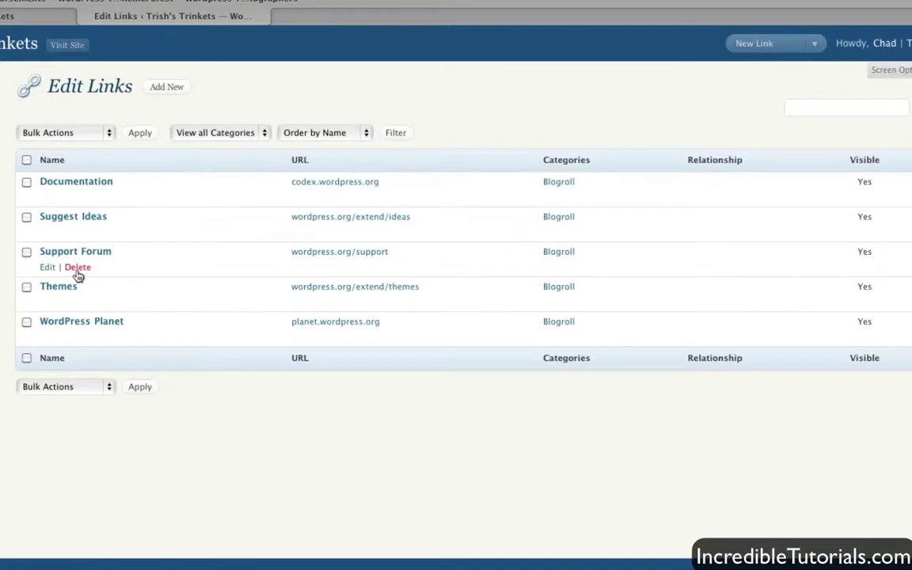
{"action": "left_click", "coordinate": [76, 267]}
{"action": "key", "text": "Return"}
{"action": "left_click", "coordinate": [77, 302]}
{"action": "key", "text": "Return"}
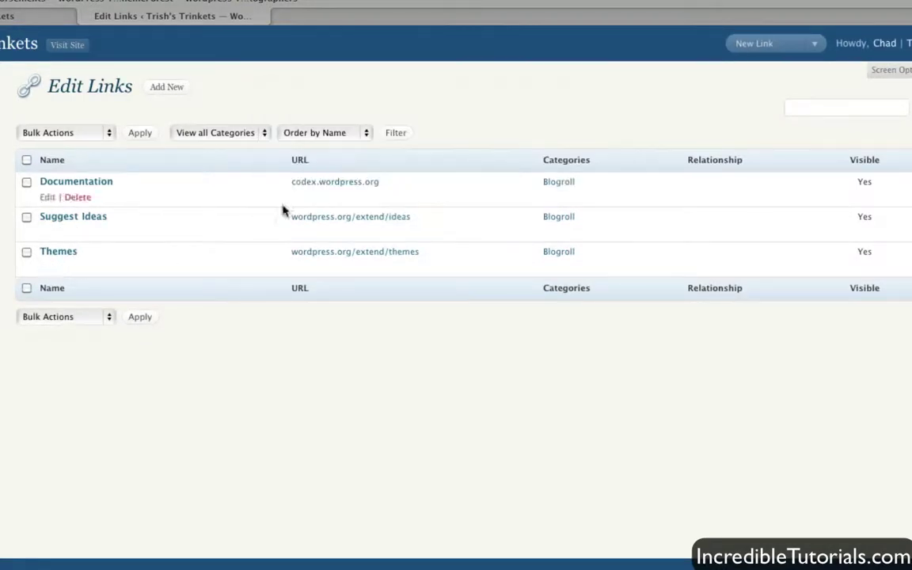
{"action": "left_click", "coordinate": [76, 232]}
{"action": "key", "text": "Return"}
{"action": "left_click", "coordinate": [77, 197]}
{"action": "key", "text": "Return"}
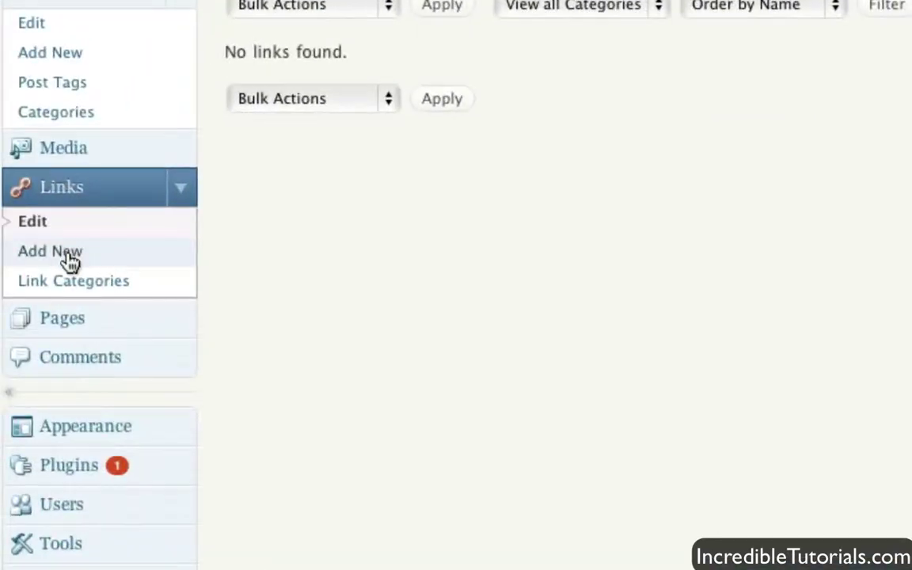
Step: Start a new link named 'Incredible Flash Tutorials', adding the missing spaces
{"action": "left_click", "coordinate": [70, 254]}
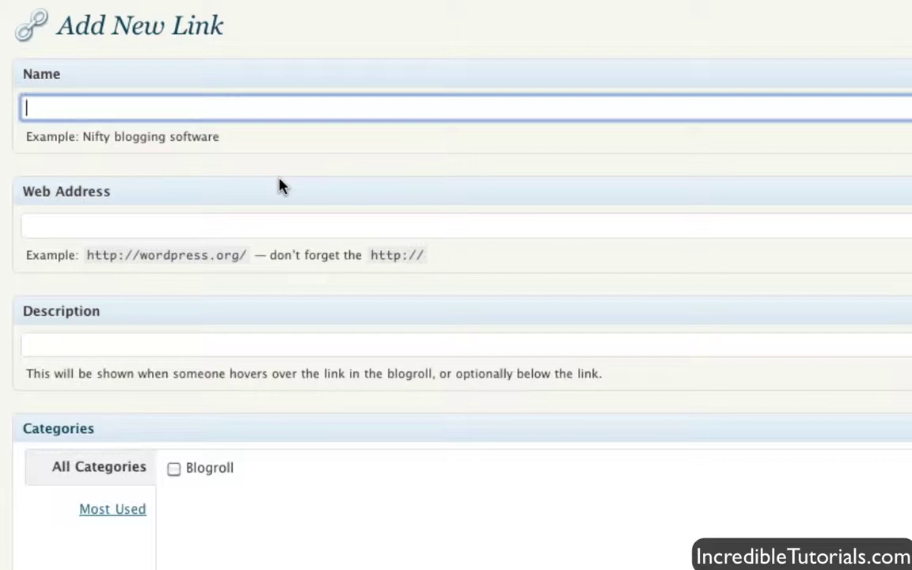
{"action": "type", "text": "Incredible"}
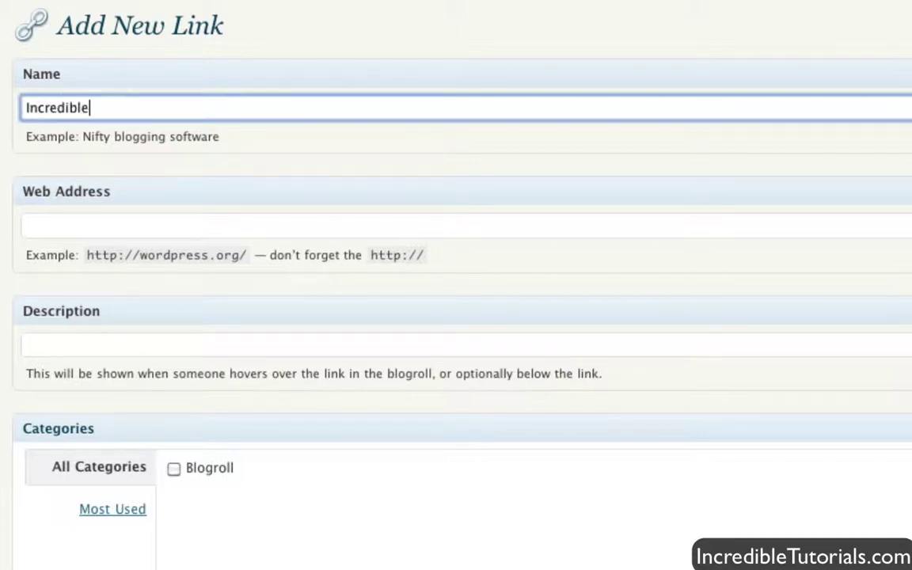
{"action": "type", "text": "FlashTutorials"}
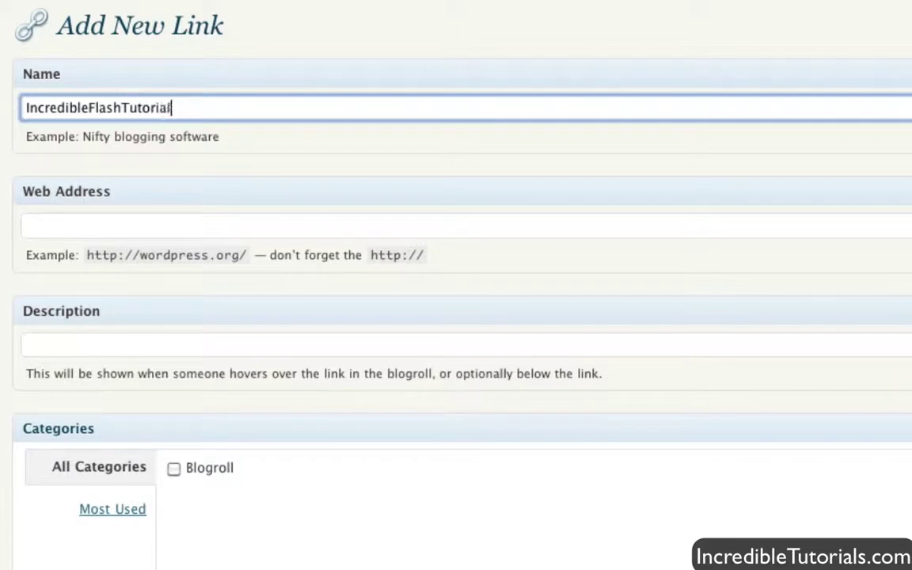
{"action": "left_click", "coordinate": [89, 109]}
{"action": "left_click", "coordinate": [128, 109]}
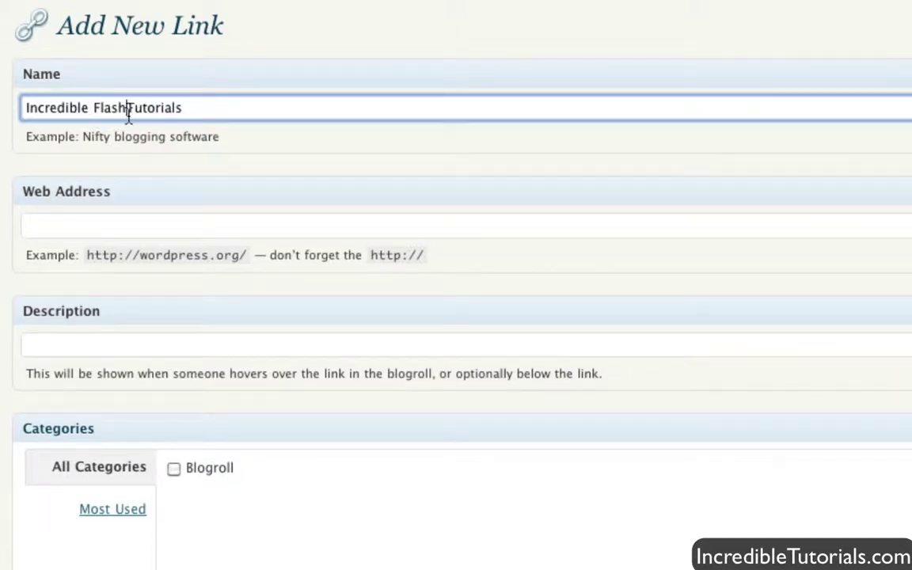
{"action": "left_click", "coordinate": [120, 222]}
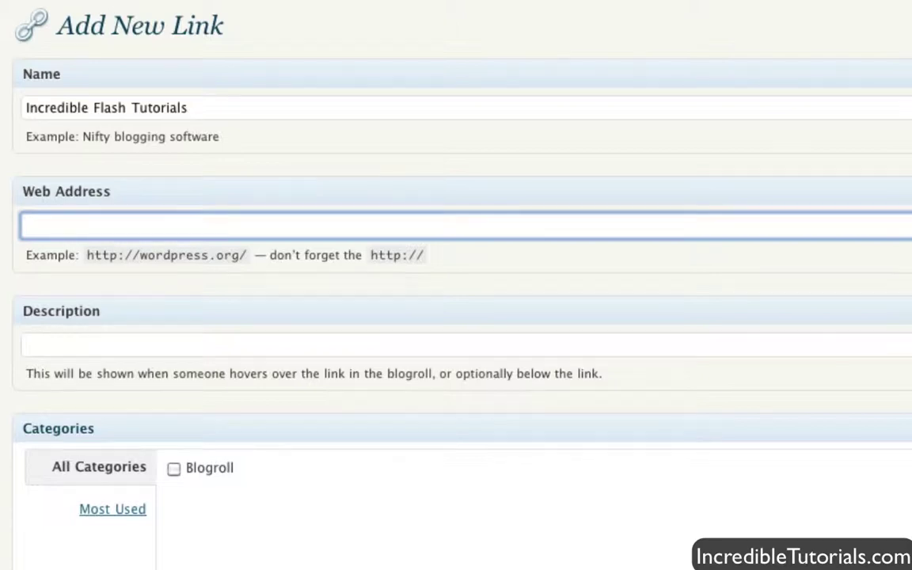
{"action": "type", "text": "http://www.incredibletutorials.com"}
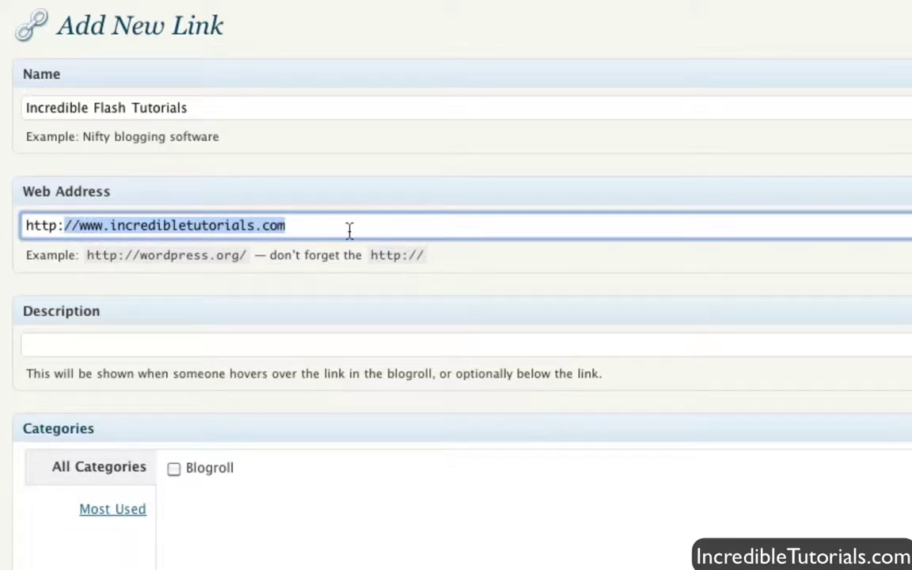
{"action": "left_click", "coordinate": [307, 228]}
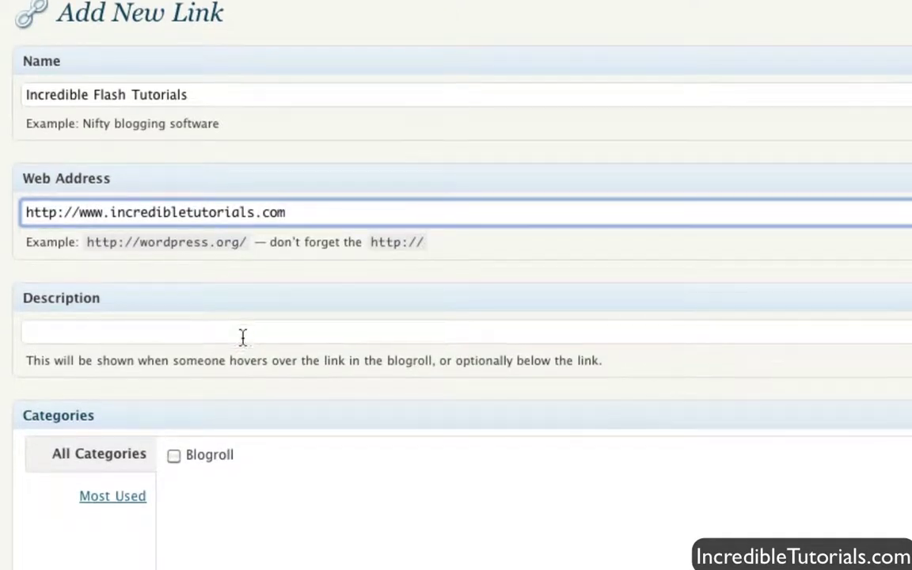
{"action": "left_click", "coordinate": [241, 332]}
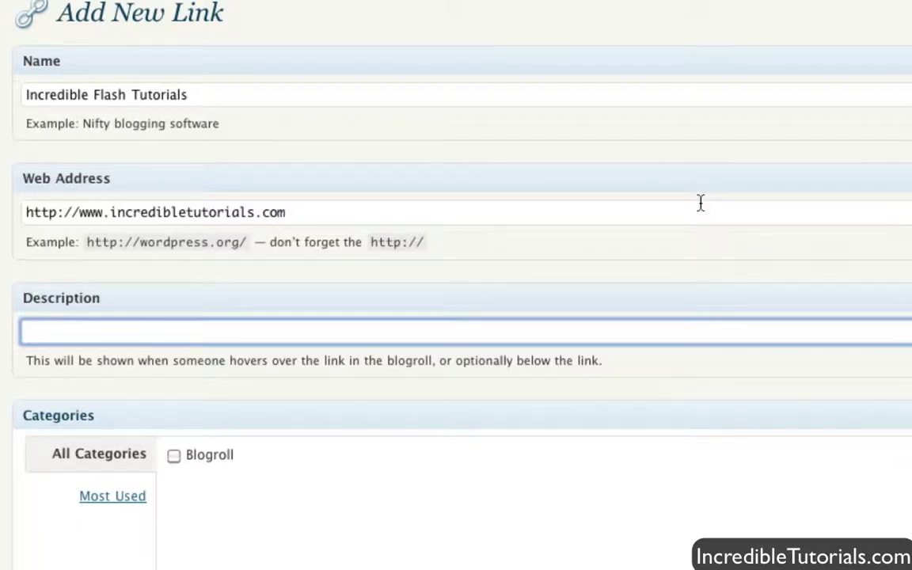
Step: Tick the Blogroll checkbox under Categories, then scroll on to the target options
{"action": "scroll", "coordinate": [699, 189], "scroll_direction": "down", "scroll_amount": 5}
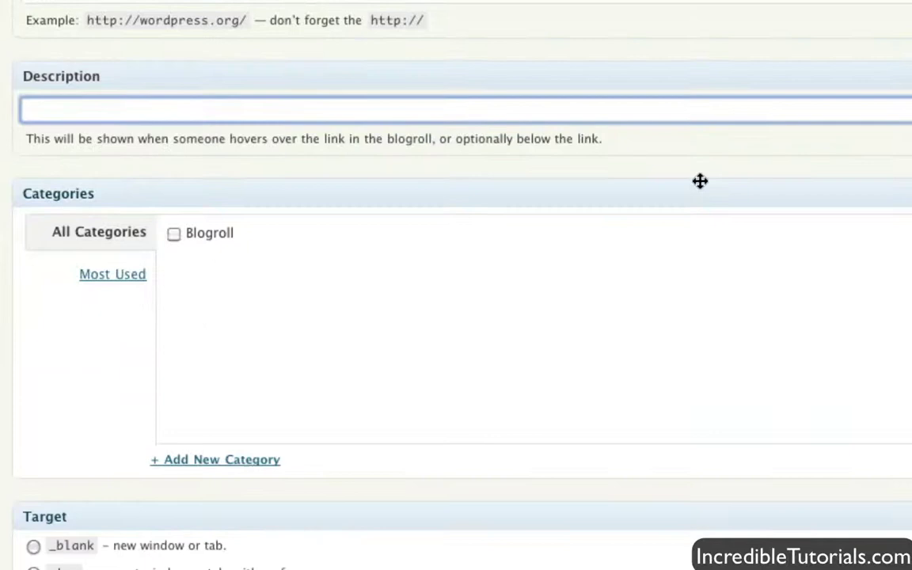
{"action": "scroll", "coordinate": [715, 194], "scroll_direction": "down", "scroll_amount": 1}
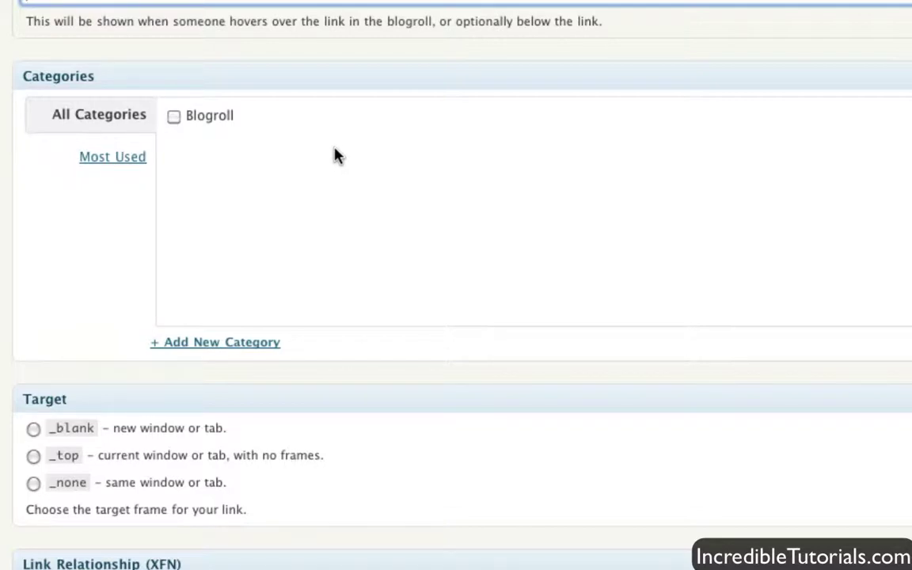
{"action": "left_click", "coordinate": [174, 116]}
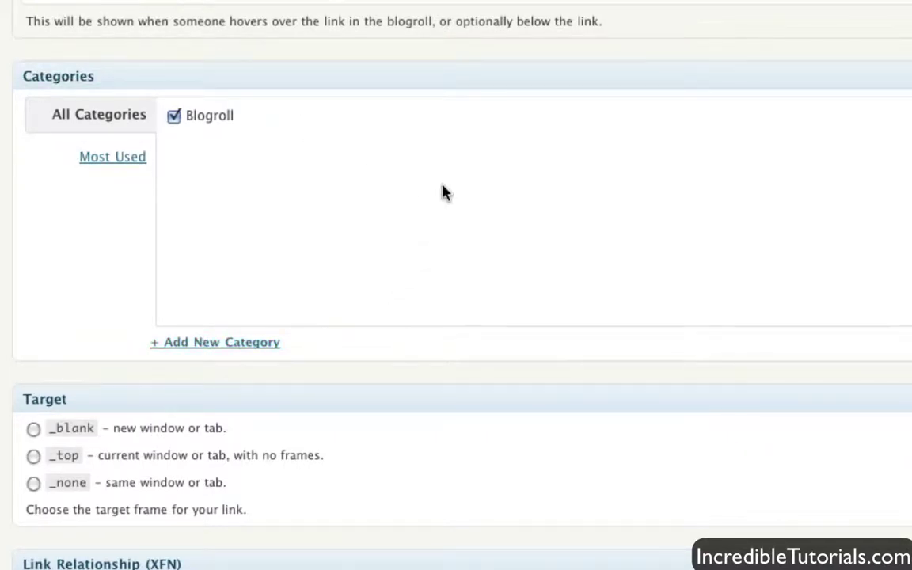
{"action": "scroll", "coordinate": [432, 226], "scroll_direction": "down", "scroll_amount": 4}
{"action": "scroll", "coordinate": [432, 226], "scroll_direction": "down", "scroll_amount": 5}
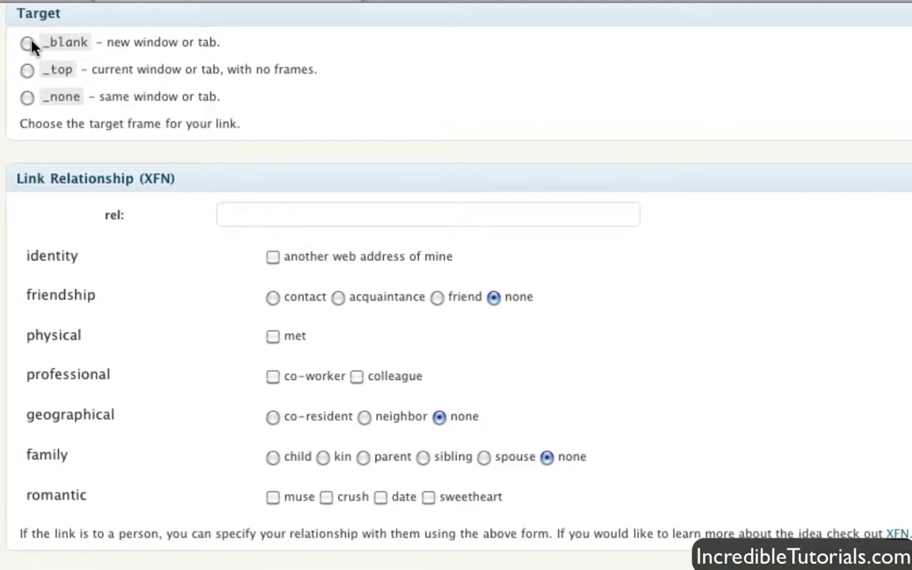
Step: Set the link target to _blank so it opens in a new window
{"action": "left_click", "coordinate": [27, 43]}
{"action": "scroll", "coordinate": [455, 285], "scroll_direction": "down", "scroll_amount": 1}
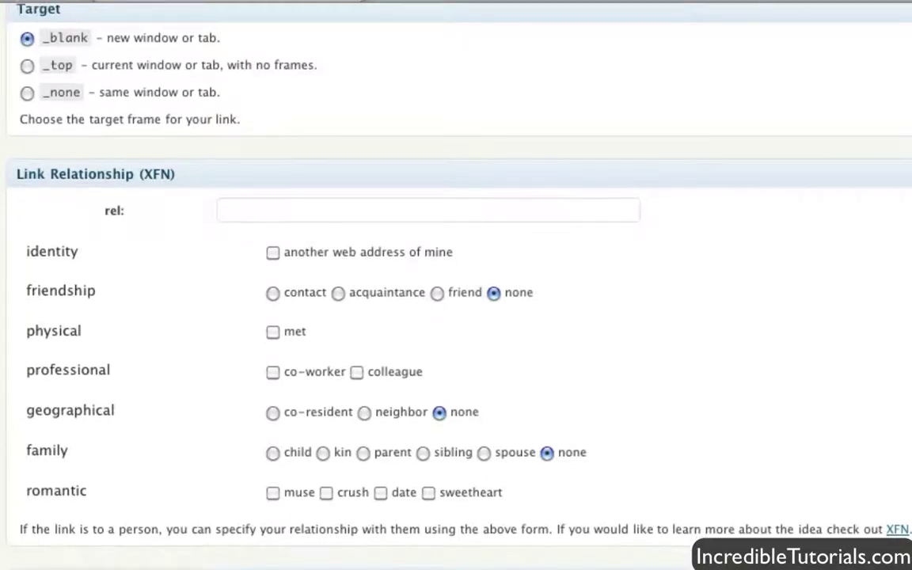
{"action": "scroll", "coordinate": [456, 285], "scroll_direction": "down", "scroll_amount": 3}
{"action": "scroll", "coordinate": [456, 285], "scroll_direction": "down", "scroll_amount": 1}
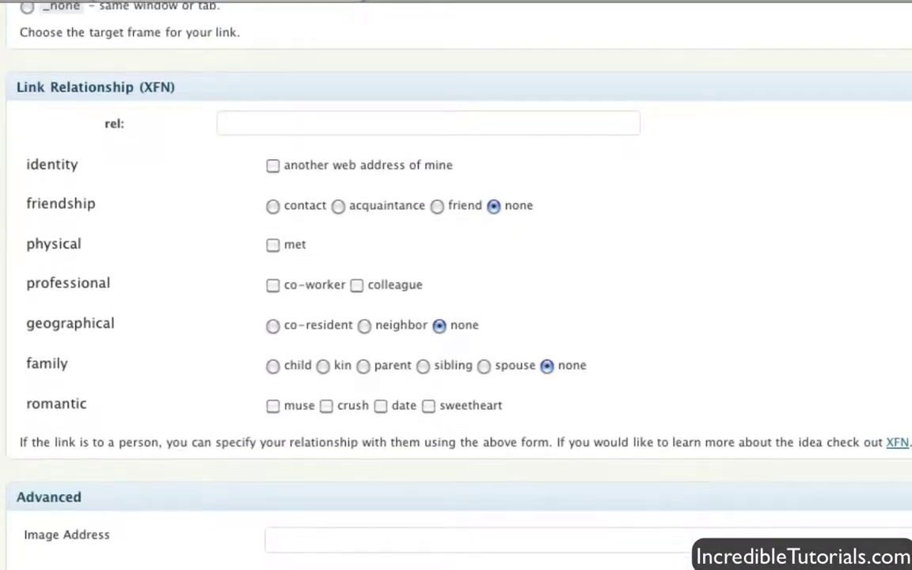
{"action": "scroll", "coordinate": [456, 285], "scroll_direction": "down", "scroll_amount": 1}
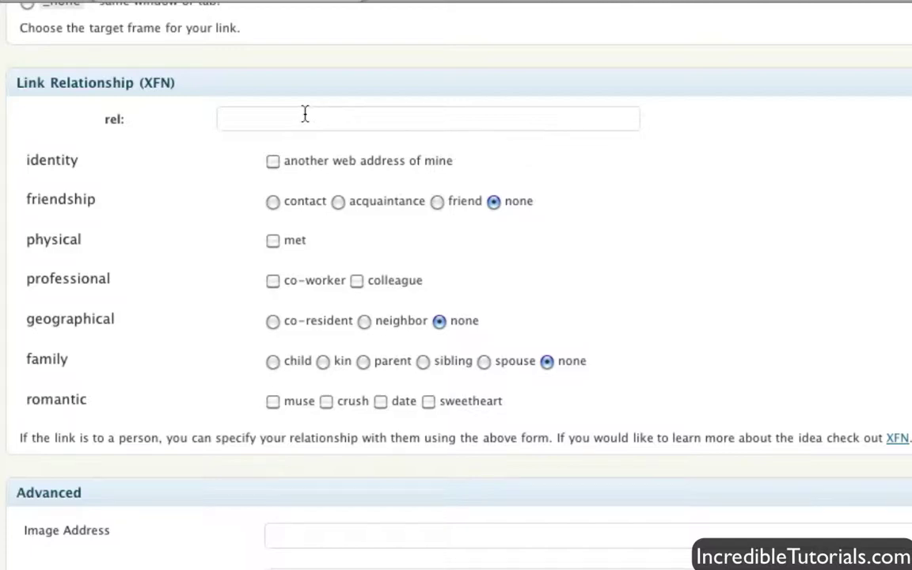
Step: Settle the XFN relationship on 'another web address of mine' after briefly trying acquaintance
{"action": "left_click", "coordinate": [273, 162]}
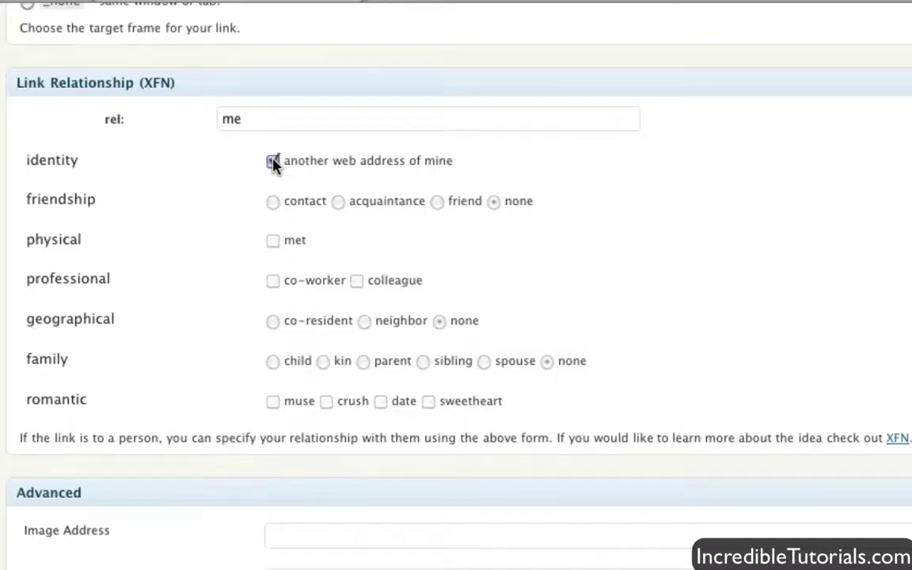
{"action": "left_click", "coordinate": [273, 162]}
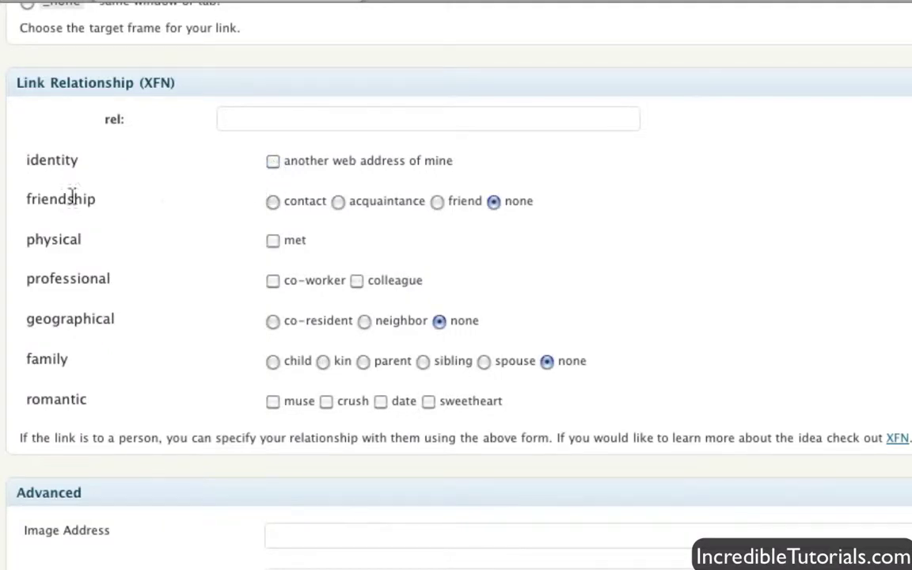
{"action": "left_click", "coordinate": [339, 203]}
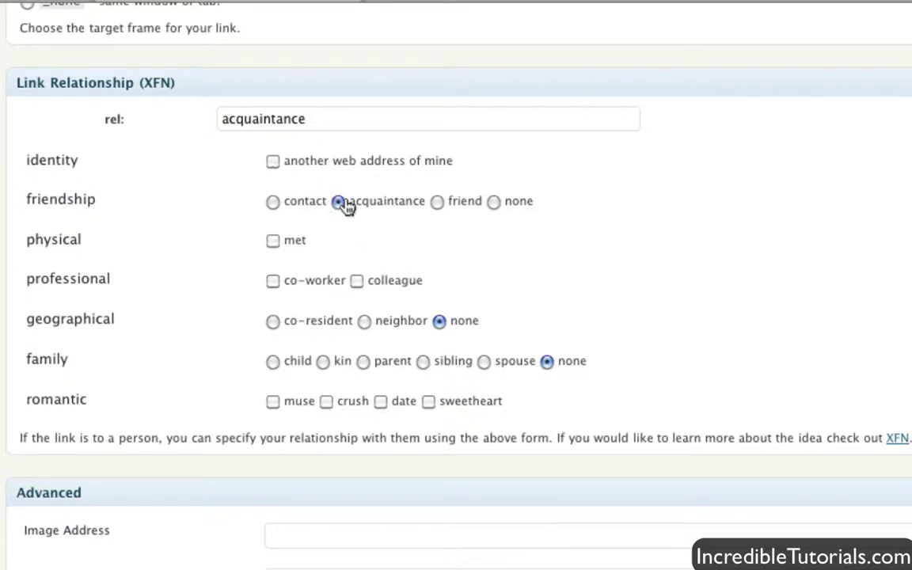
{"action": "left_click", "coordinate": [272, 163]}
{"action": "left_click", "coordinate": [272, 163]}
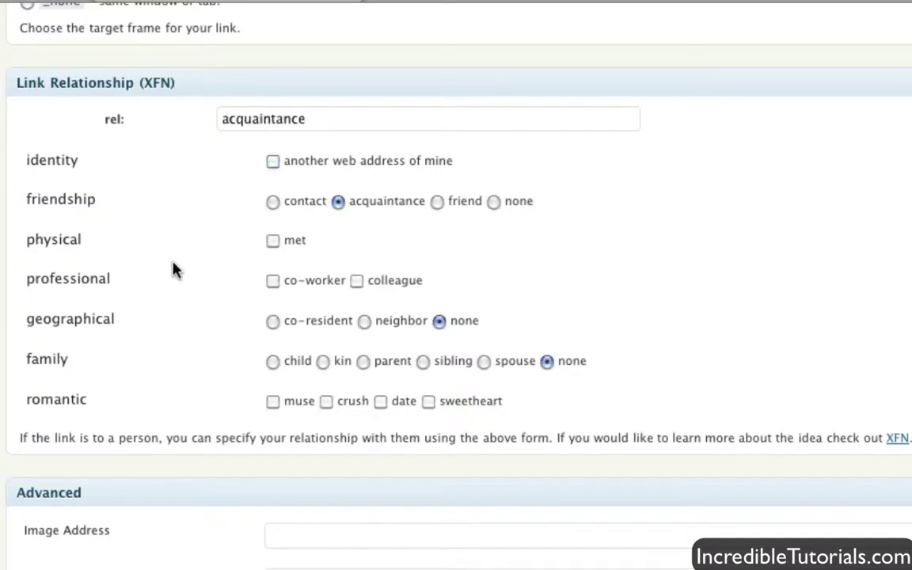
{"action": "left_click", "coordinate": [272, 162]}
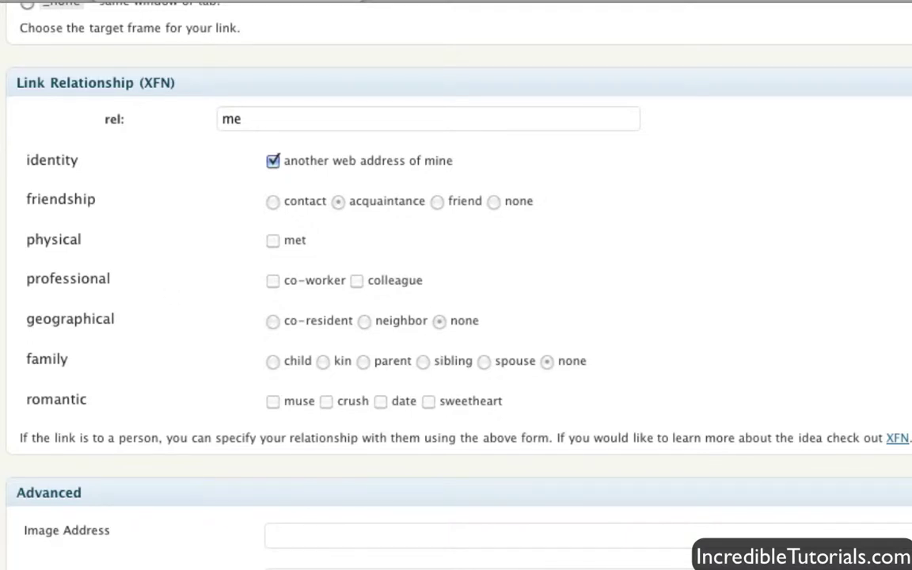
Step: Save the Incredible Flash Tutorials link with Add Link
{"action": "scroll", "coordinate": [455, 317], "scroll_direction": "up", "scroll_amount": 10}
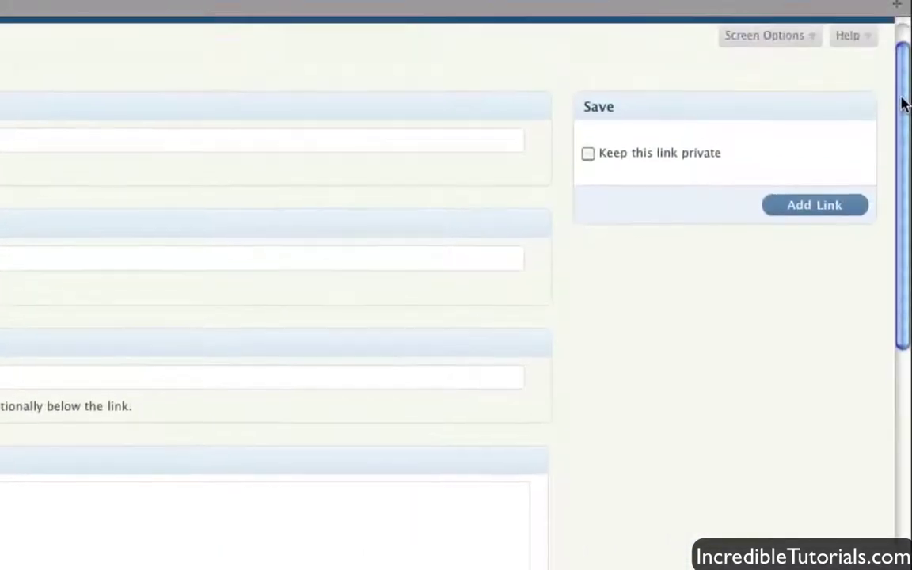
{"action": "scroll", "coordinate": [902, 103], "scroll_direction": "up", "scroll_amount": 1}
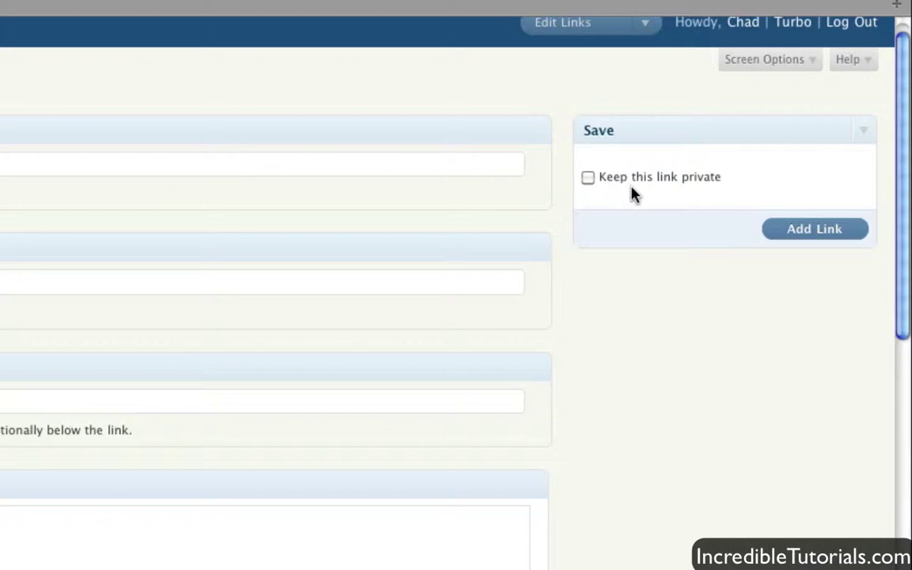
{"action": "left_click", "coordinate": [806, 230]}
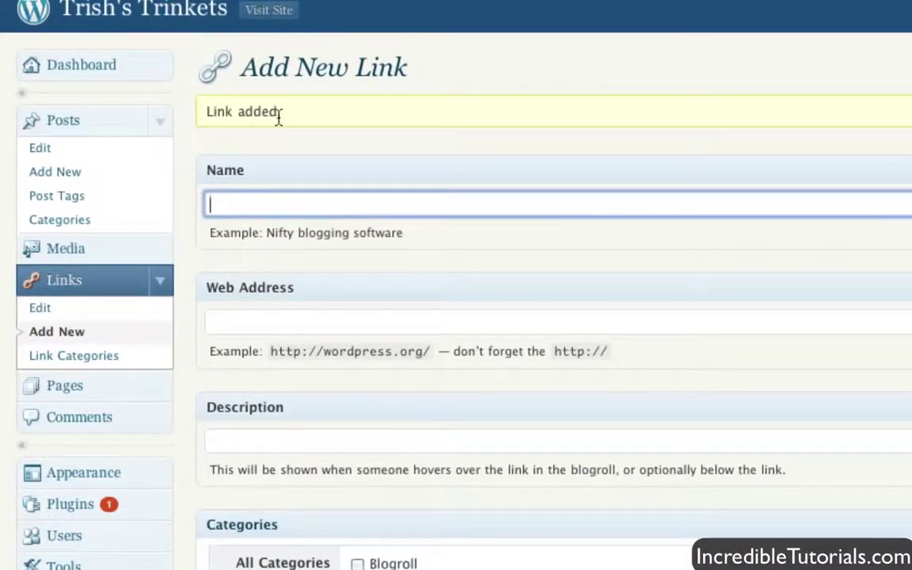
Step: Open the Edit Links list and reload the blog's front page to check the new link
{"action": "left_click", "coordinate": [41, 309]}
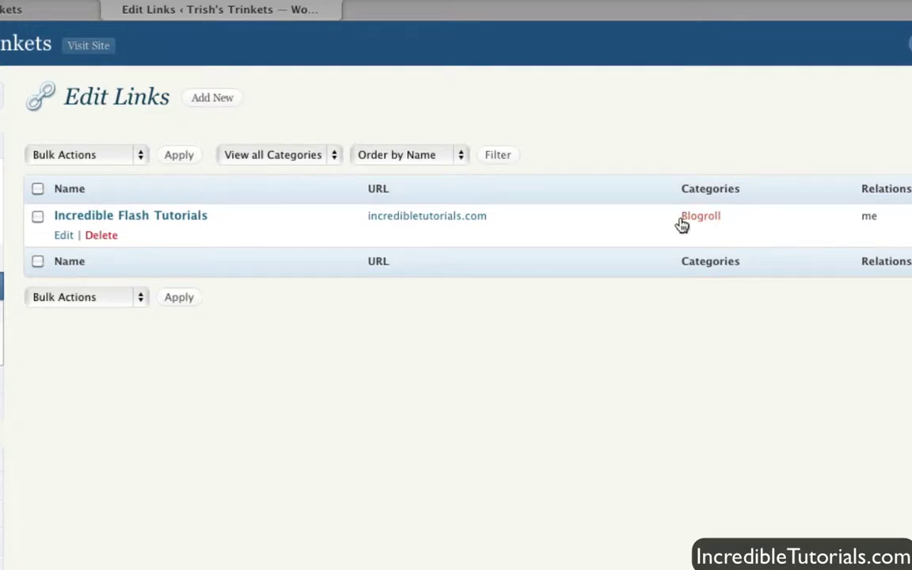
{"action": "left_click", "coordinate": [11, 11]}
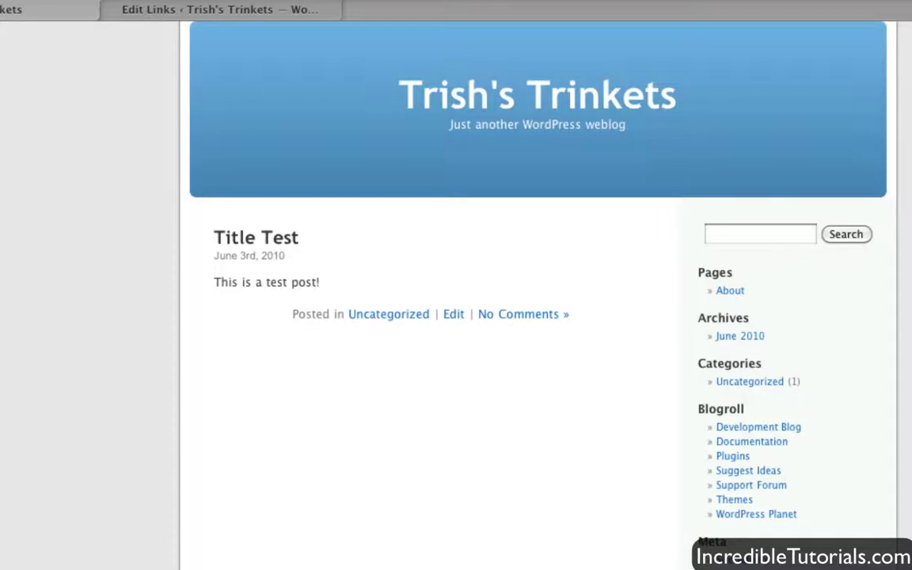
{"action": "key", "text": "super+r"}
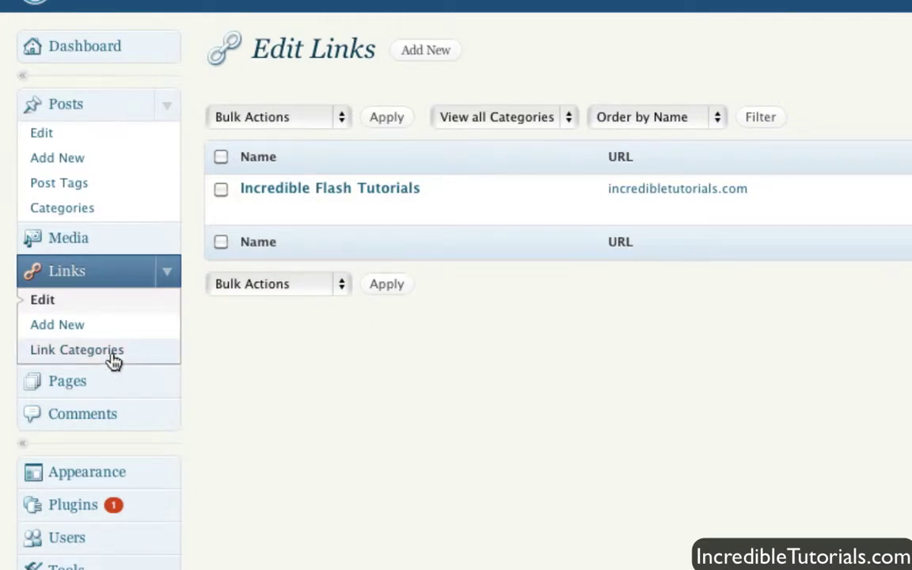
Step: Edit the Blogroll link category and rename it 'My Other Websites'
{"action": "left_click", "coordinate": [114, 358]}
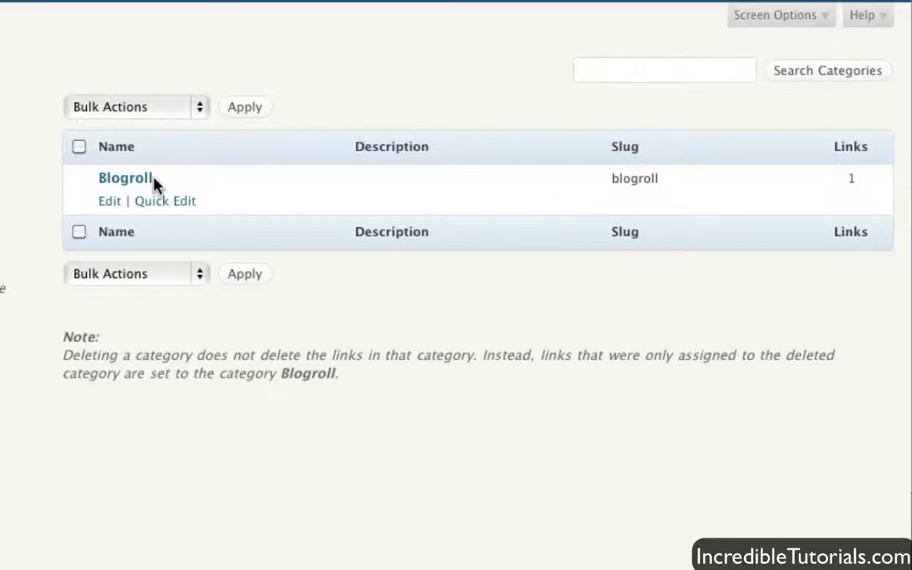
{"action": "left_click", "coordinate": [109, 202]}
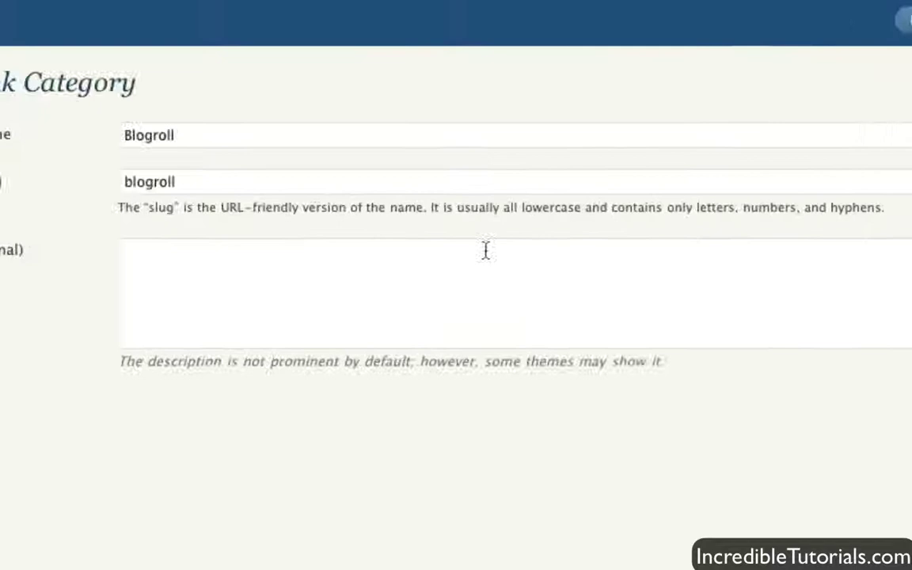
{"action": "left_click", "coordinate": [381, 155]}
{"action": "double_click", "coordinate": [381, 154]}
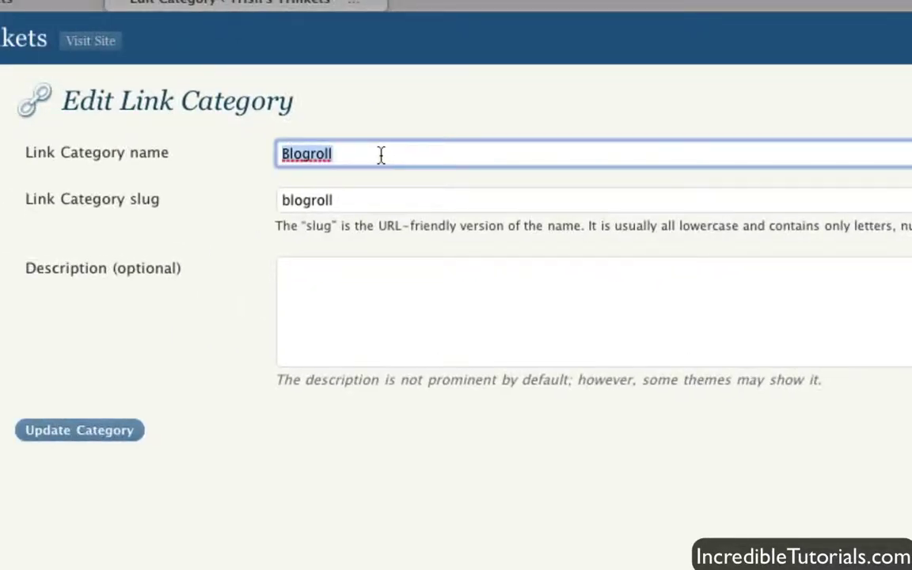
{"action": "type", "text": "My W"}
{"action": "key", "text": "BackSpace"}
{"action": "type", "text": "O"}
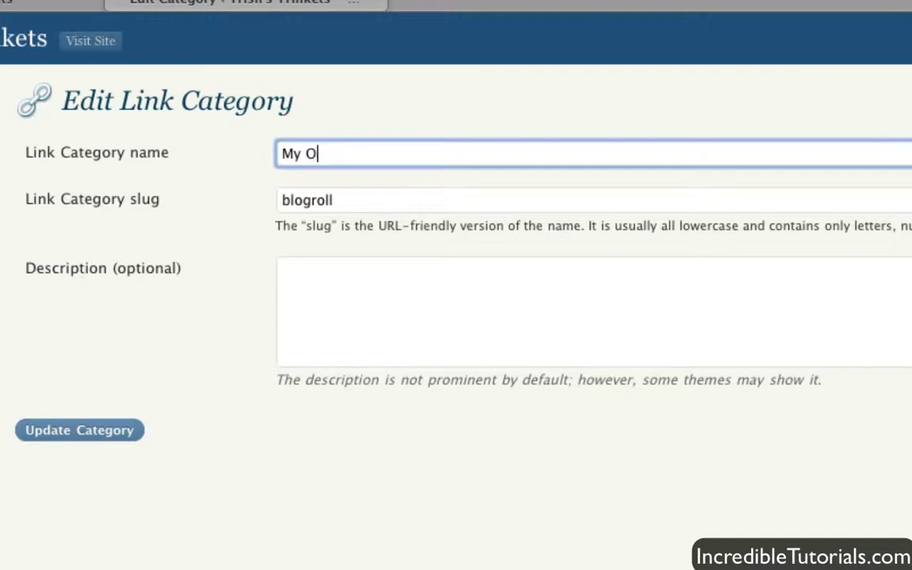
{"action": "type", "text": "ther Websites"}
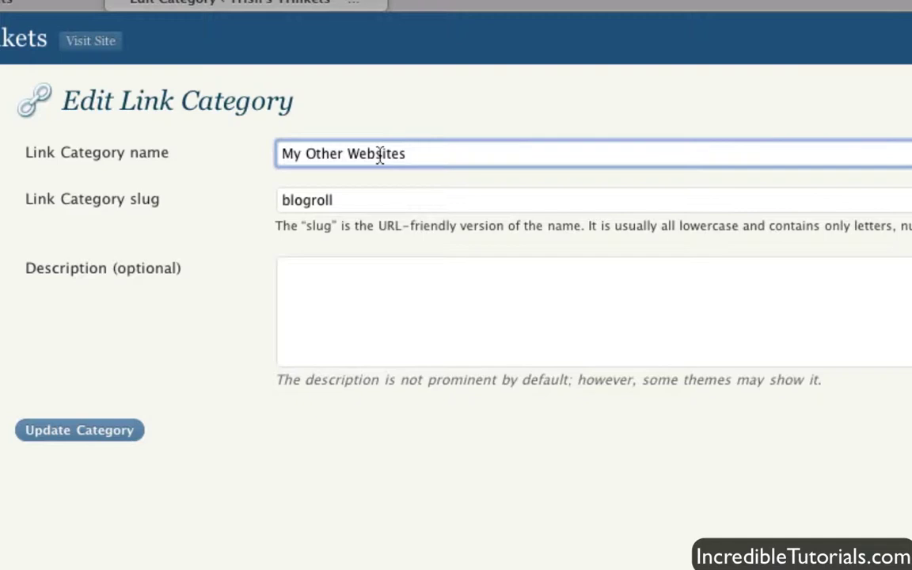
Step: Delete the old 'blogroll' slug from the category's slug field
{"action": "left_click", "coordinate": [378, 201]}
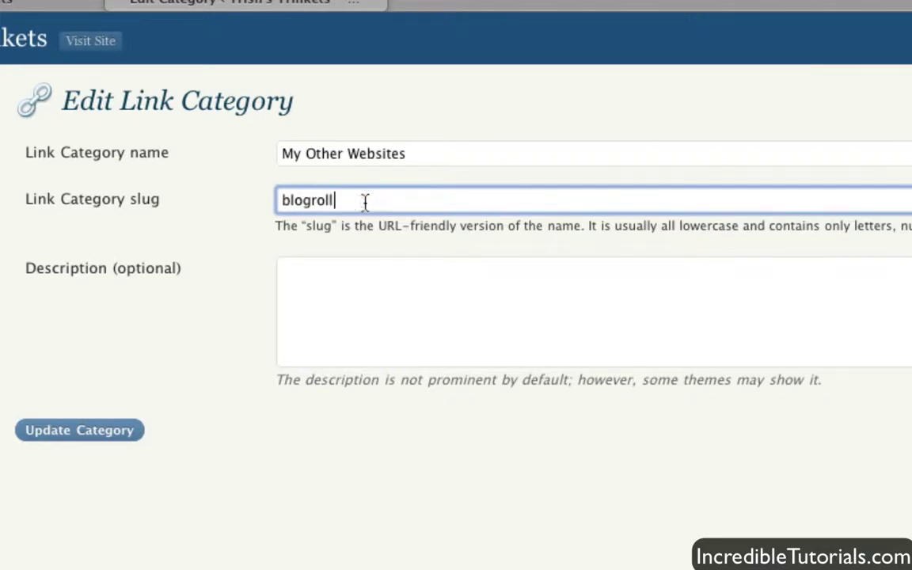
{"action": "left_click_drag", "start_coordinate": [364, 202], "coordinate": [271, 199]}
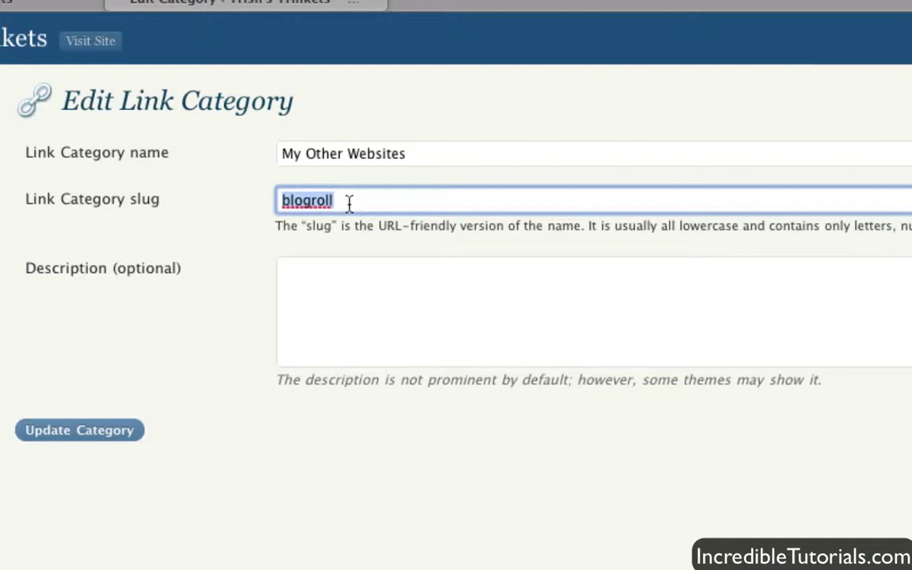
{"action": "key", "text": "BackSpace"}
{"action": "left_click", "coordinate": [387, 323]}
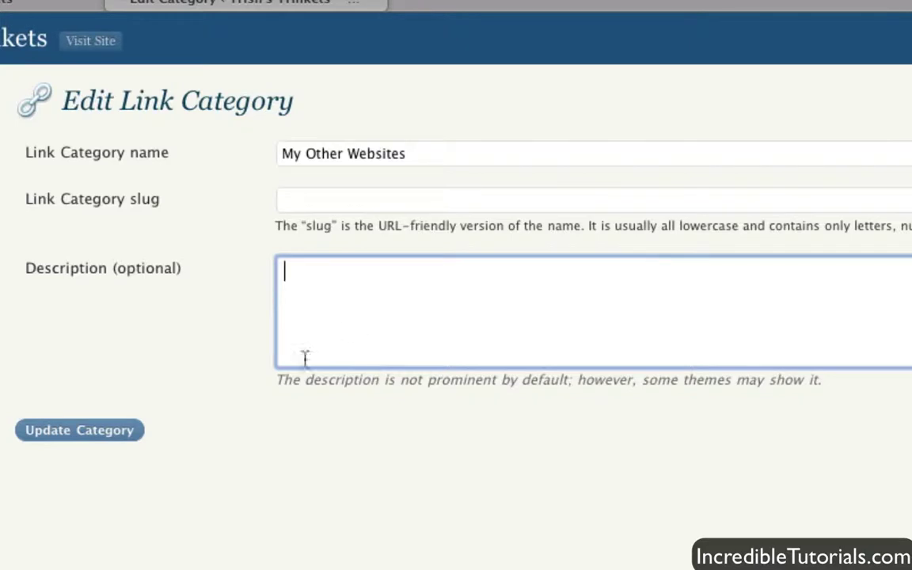
Step: Update the My Other Websites category, then add a new link category named 'Other Websites'
{"action": "left_click", "coordinate": [119, 438]}
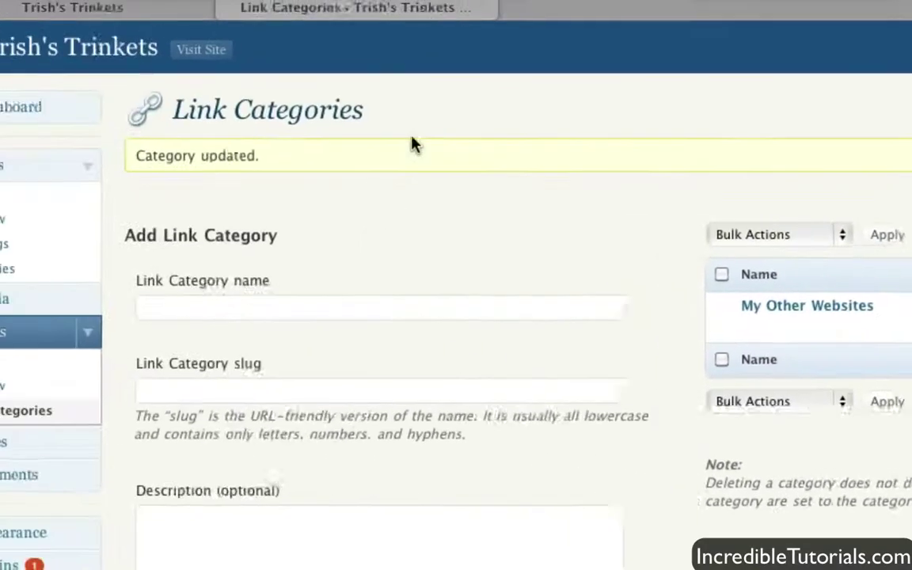
{"action": "left_click", "coordinate": [117, 9]}
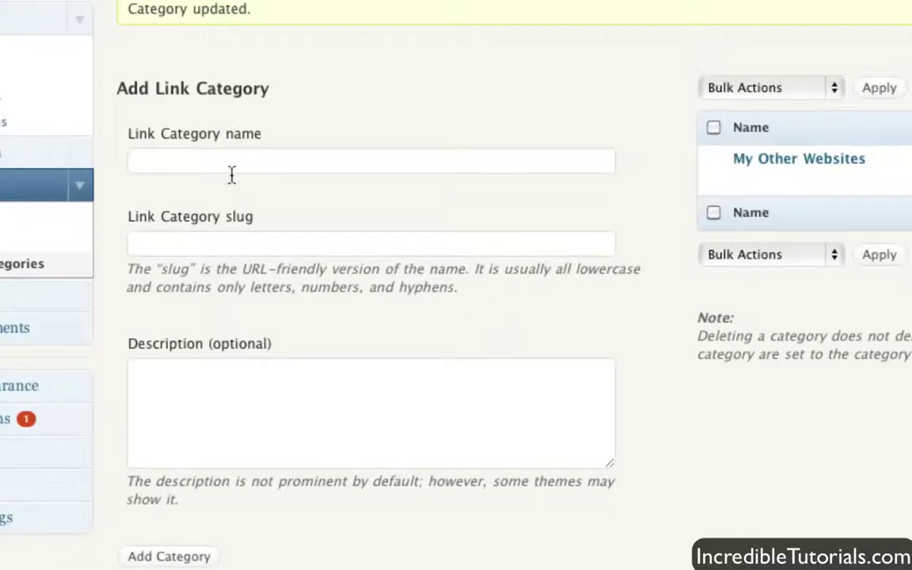
{"action": "left_click", "coordinate": [234, 166]}
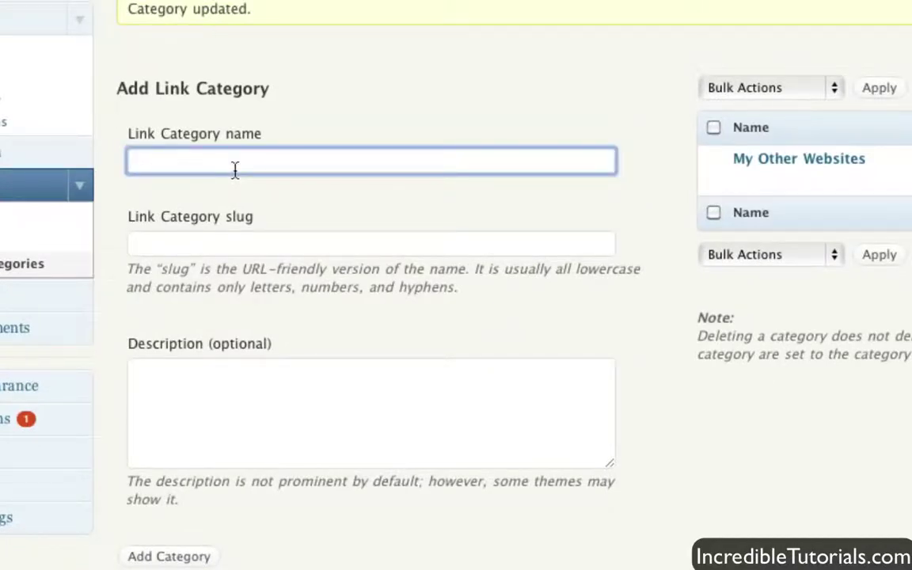
{"action": "type", "text": "Other Websites"}
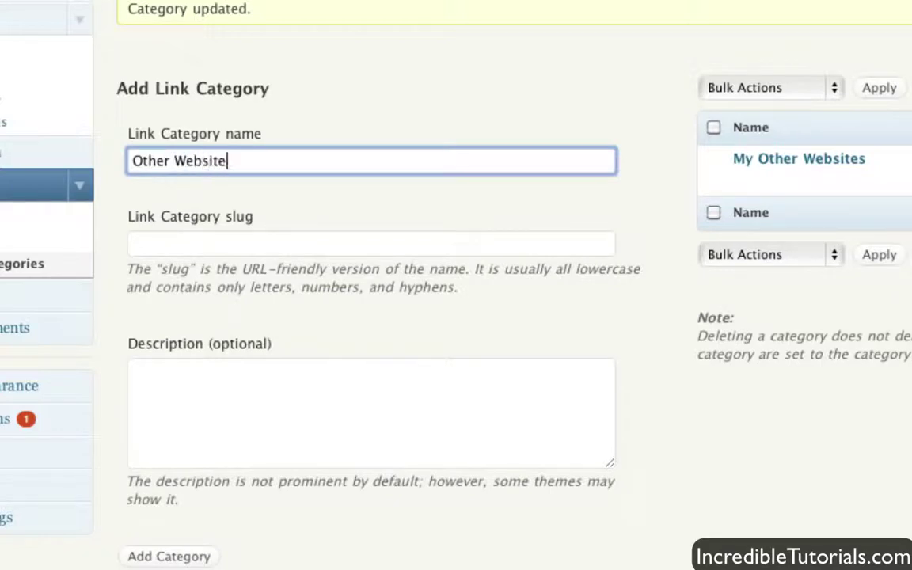
{"action": "left_click", "coordinate": [238, 243]}
{"action": "left_click", "coordinate": [237, 395]}
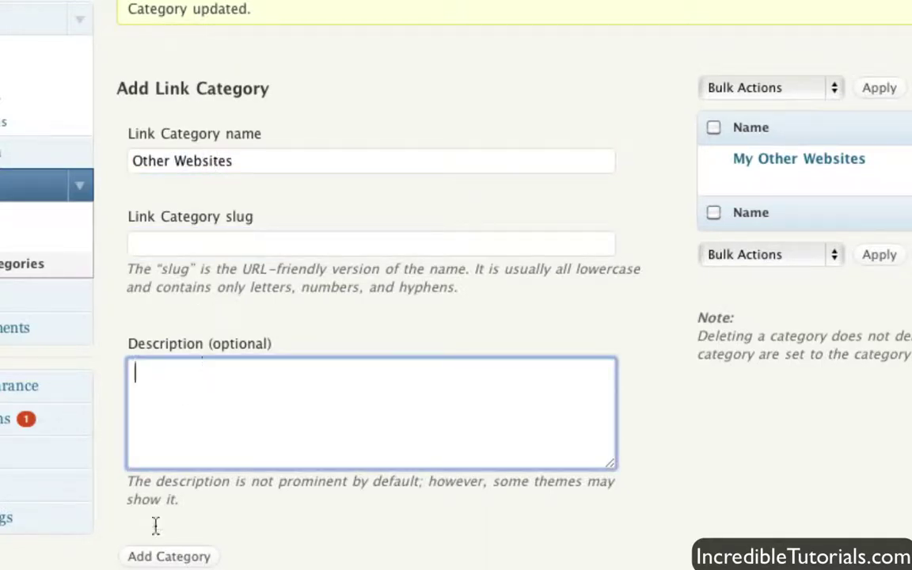
{"action": "left_click", "coordinate": [156, 558]}
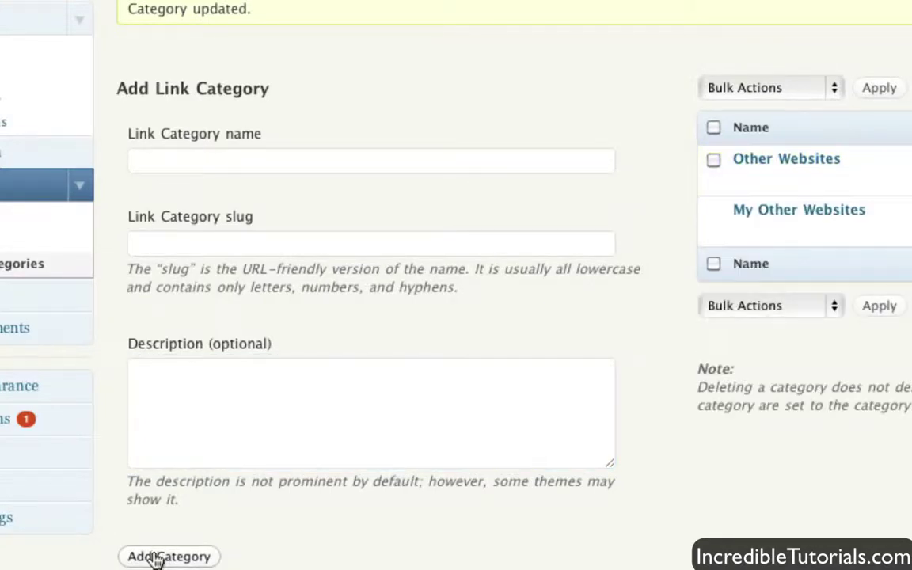
{"action": "mouse_move", "coordinate": [830, 174]}
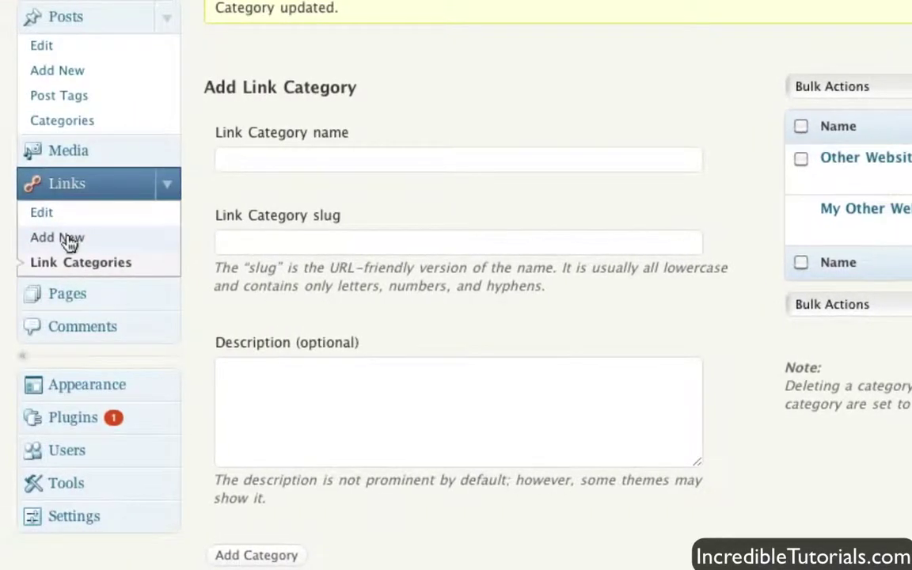
{"action": "left_click", "coordinate": [65, 239]}
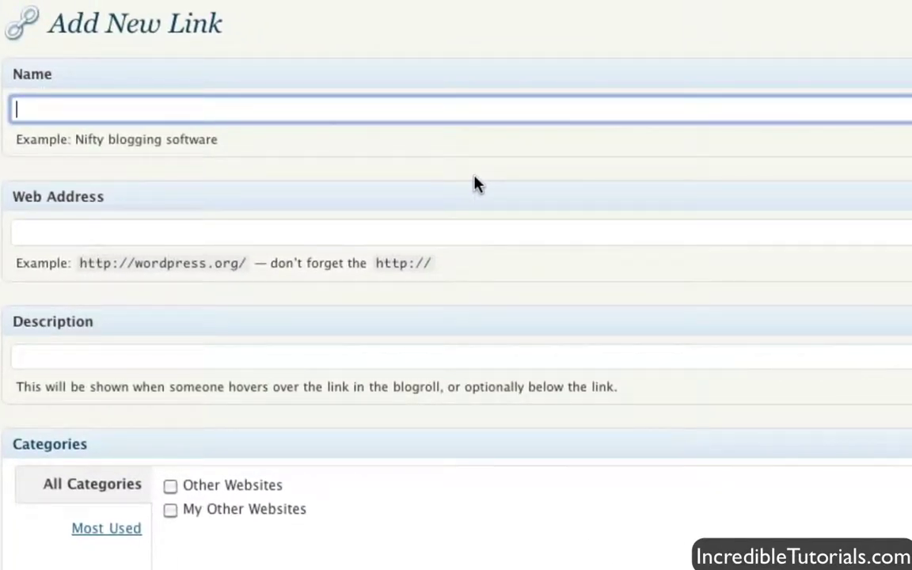
{"action": "type", "text": "YouTube"}
{"action": "key", "text": "Tab"}
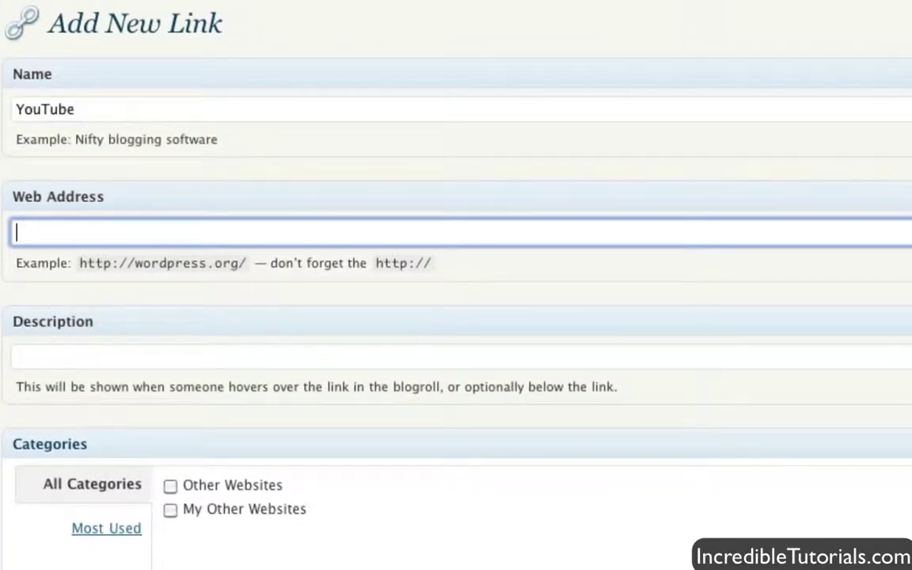
{"action": "type", "text": "www.youtube.com"}
{"action": "left_click", "coordinate": [15, 231]}
{"action": "type", "text": "http://"}
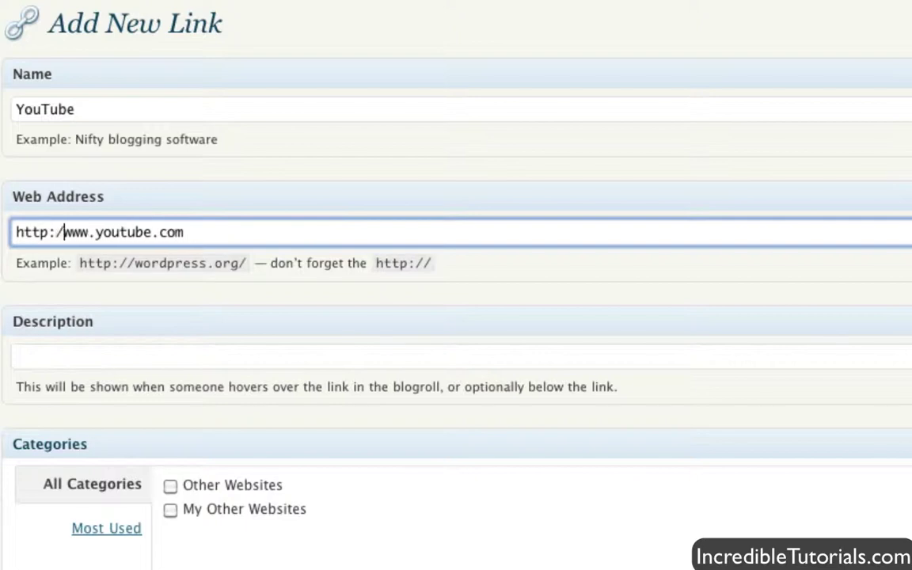
Step: File the YouTube link under Other Websites and set its target to _blank
{"action": "scroll", "coordinate": [382, 285], "scroll_direction": "down", "scroll_amount": 2}
{"action": "scroll", "coordinate": [380, 287], "scroll_direction": "down", "scroll_amount": 5}
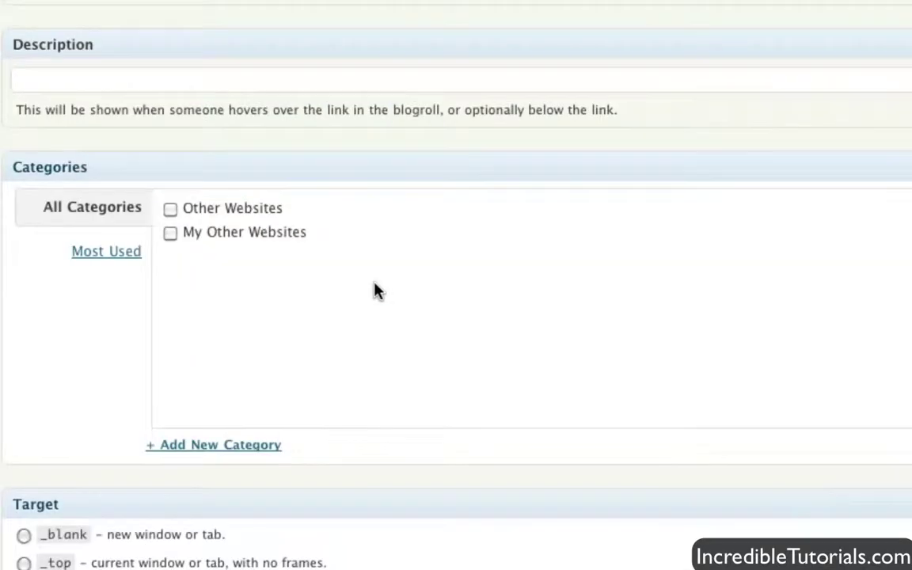
{"action": "left_click", "coordinate": [170, 234]}
{"action": "left_click", "coordinate": [170, 210]}
{"action": "scroll", "coordinate": [535, 260], "scroll_direction": "down", "scroll_amount": 4}
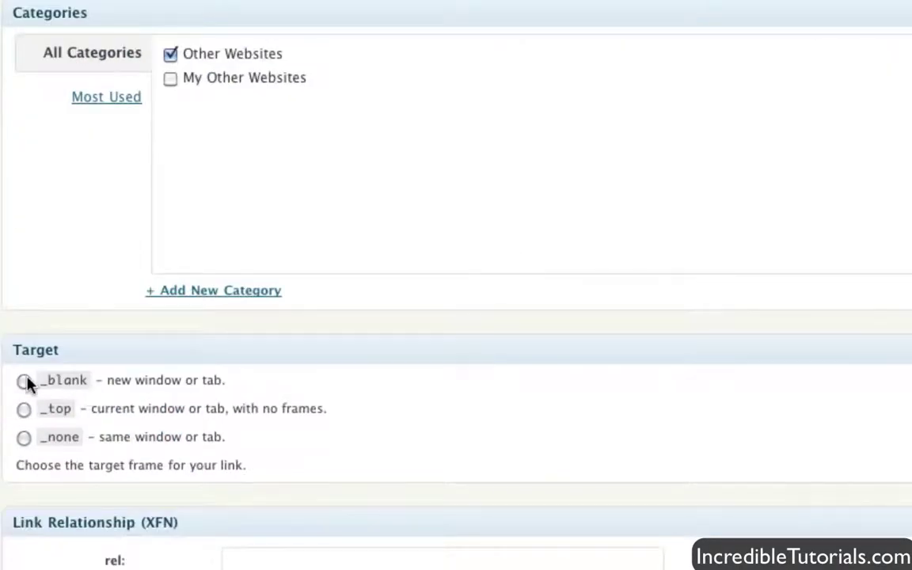
{"action": "left_click", "coordinate": [23, 381]}
{"action": "scroll", "coordinate": [24, 381], "scroll_direction": "down", "scroll_amount": 1}
{"action": "scroll", "coordinate": [456, 285], "scroll_direction": "up", "scroll_amount": 6}
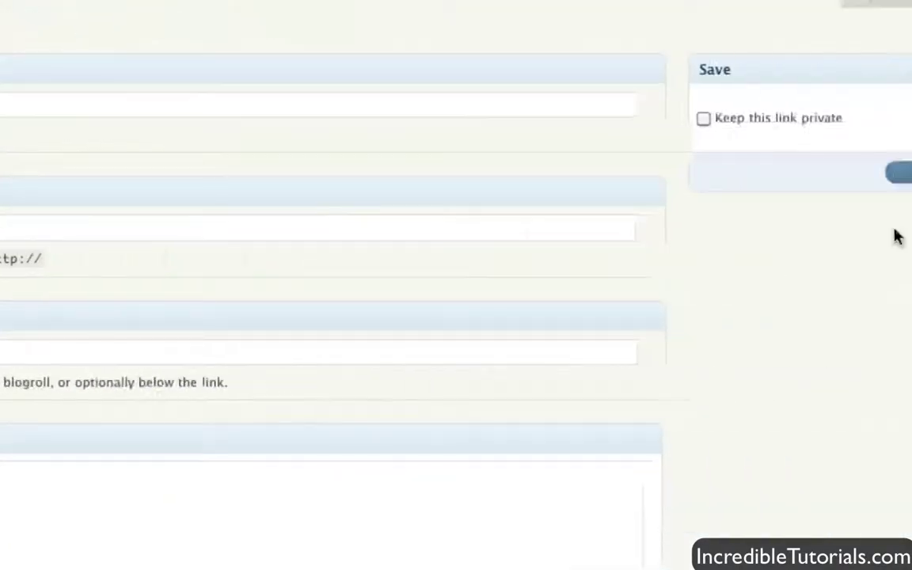